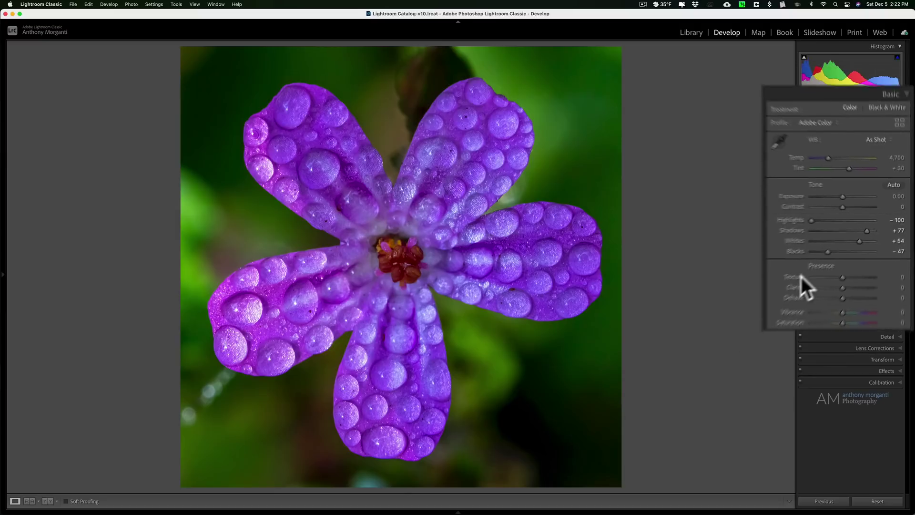
Review the flower photo's Sharpening and Noise Reduction settings, and return to its basic adjustments.
key(super+5)
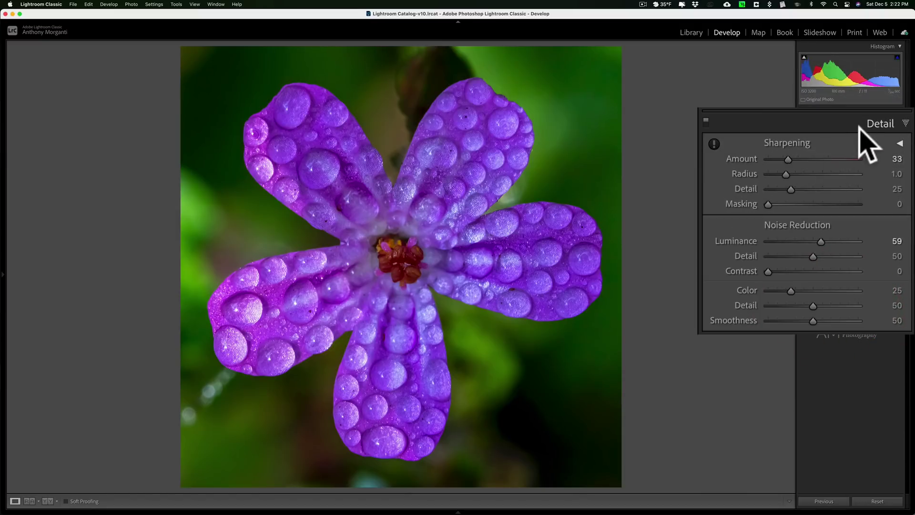
click(881, 171)
click(882, 125)
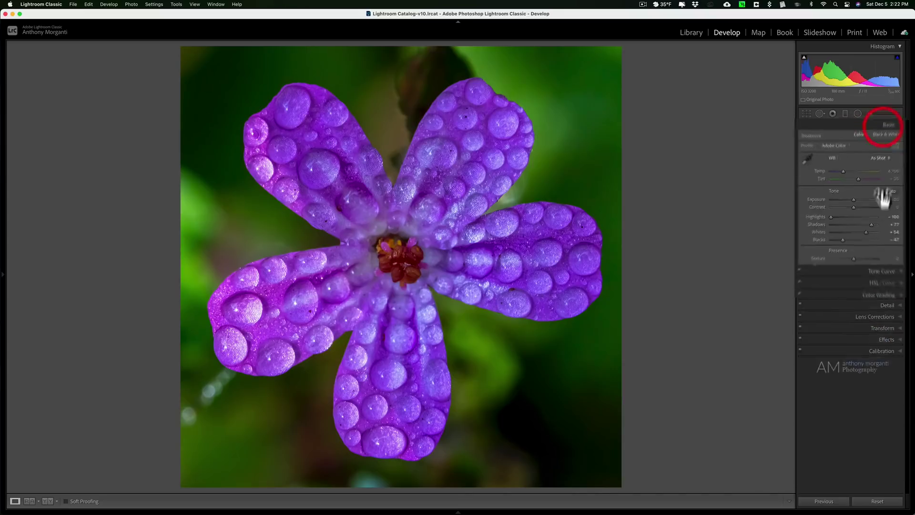
Try raising the flower photo's Texture to +29 and lowering it to negative values such as -37, and reset it to 0.
mouse_move(809, 304)
mouse_down()
mouse_move(854, 306)
mouse_move(821, 306)
mouse_up()
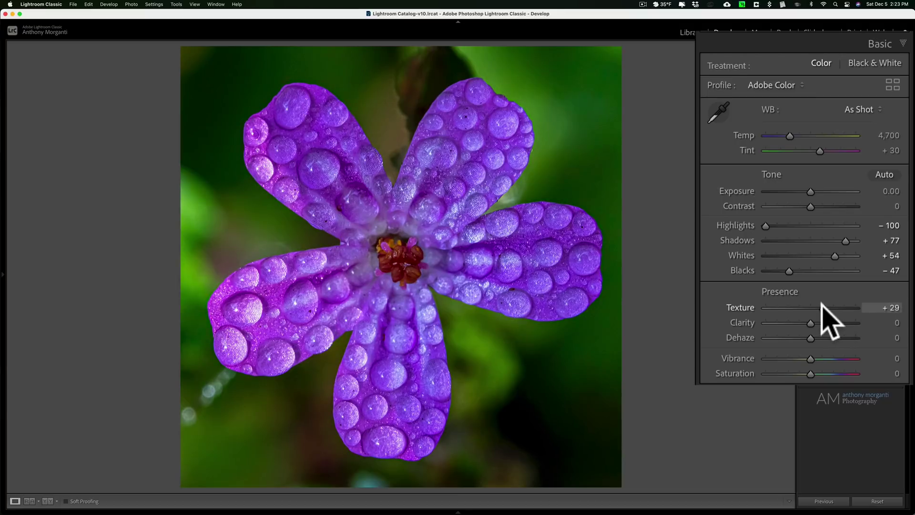
drag(821, 306, 766, 307)
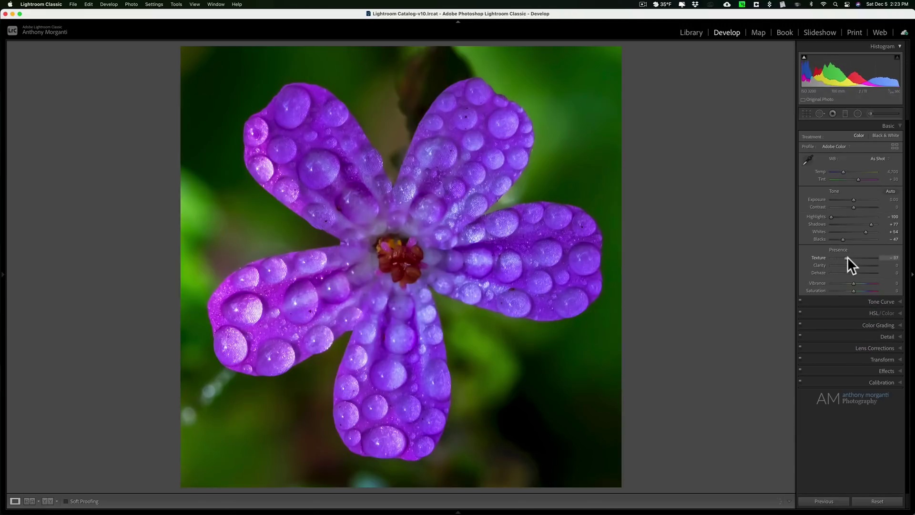
mouse_move(847, 257)
mouse_down()
mouse_move(878, 258)
mouse_move(853, 255)
mouse_up()
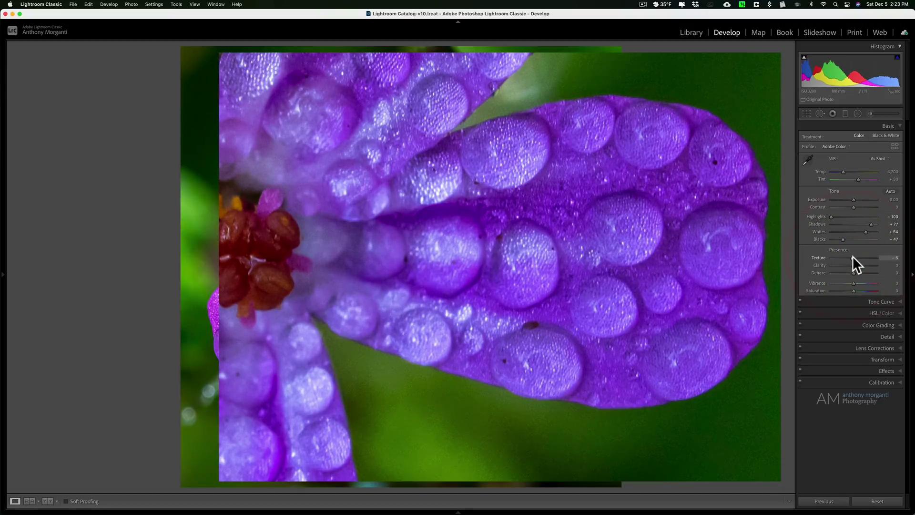
double_click(853, 256)
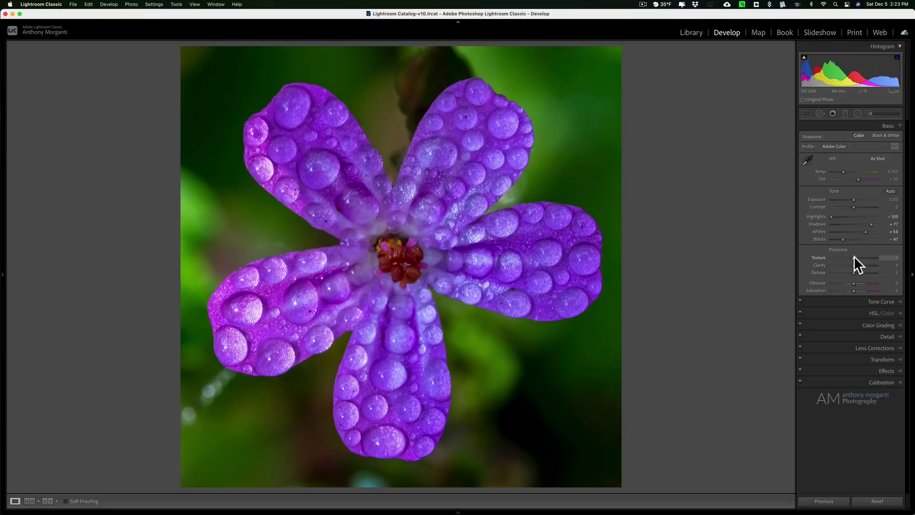
drag(848, 257, 842, 257)
double_click(842, 257)
Switch to the lakeshore photo and try its Clarity at +65, returning it to 0.
key(Right)
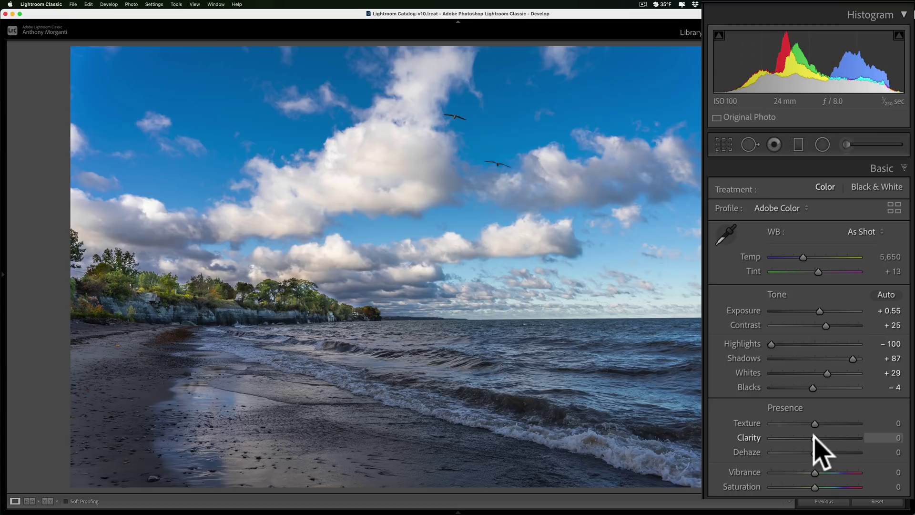
drag(812, 436, 842, 437)
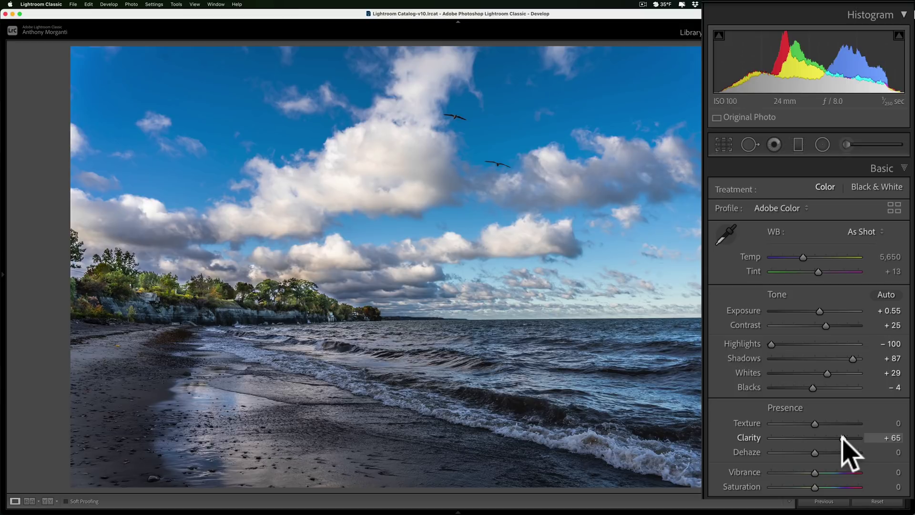
drag(841, 437, 812, 437)
drag(851, 264, 853, 264)
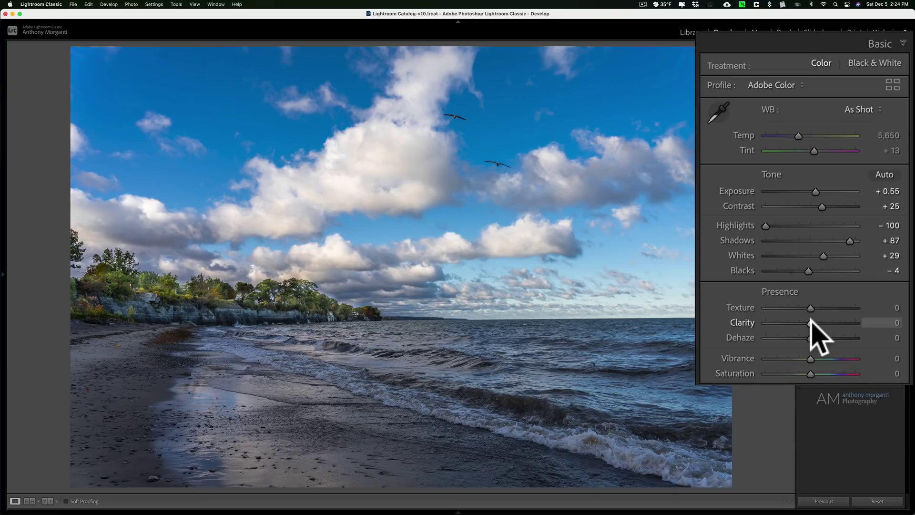
mouse_move(810, 322)
mouse_down()
mouse_move(844, 323)
mouse_move(814, 322)
mouse_up()
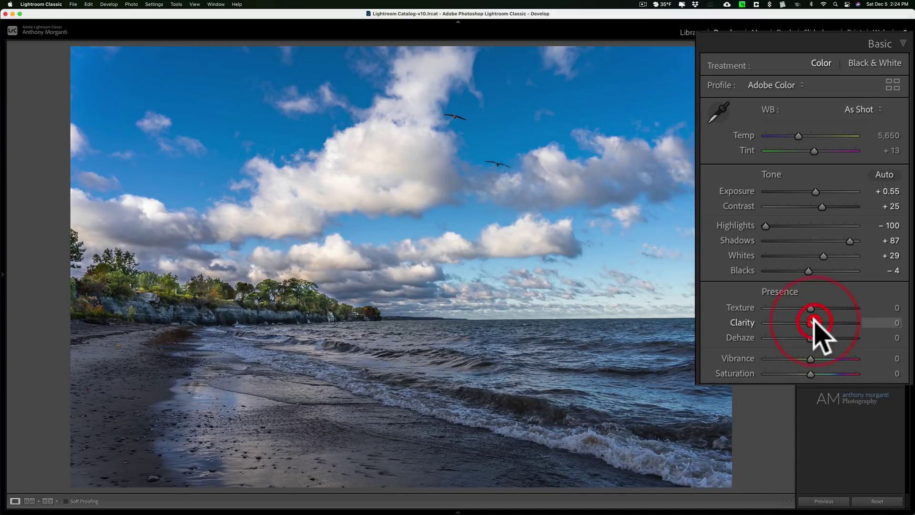
double_click(814, 322)
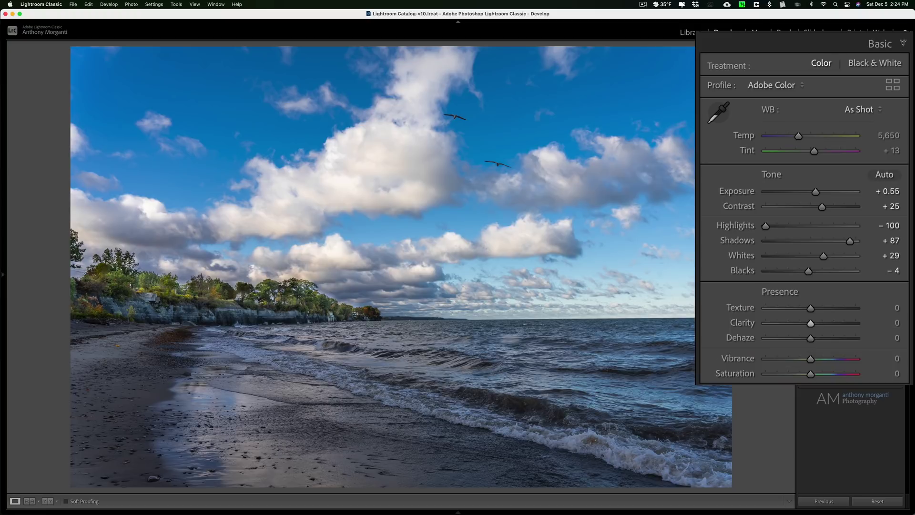
Try the lakeshore photo's Clarity at +77, -100 and -20, and reset it to 0.
drag(809, 322, 843, 323)
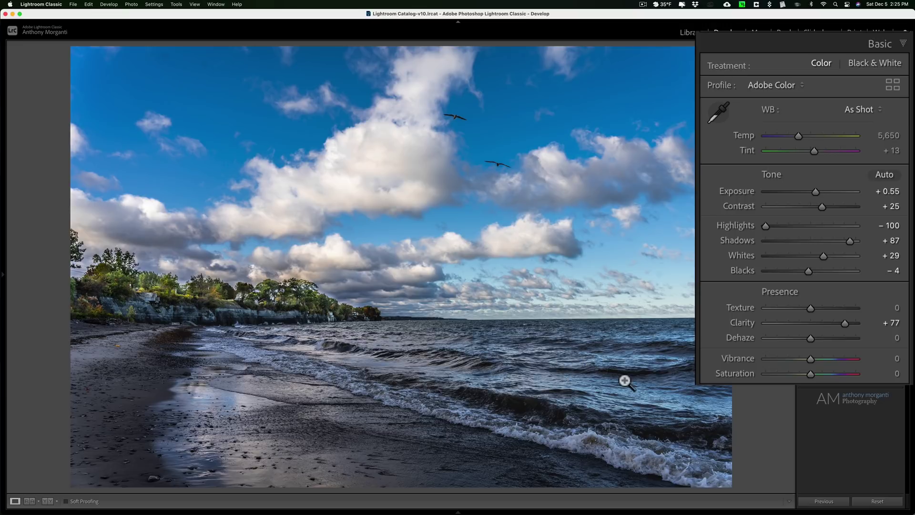
drag(847, 323, 761, 321)
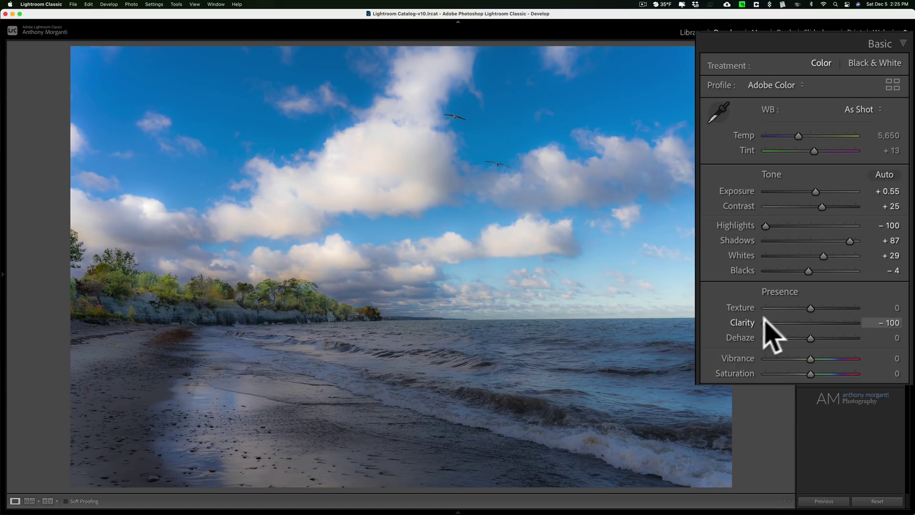
drag(765, 323, 807, 323)
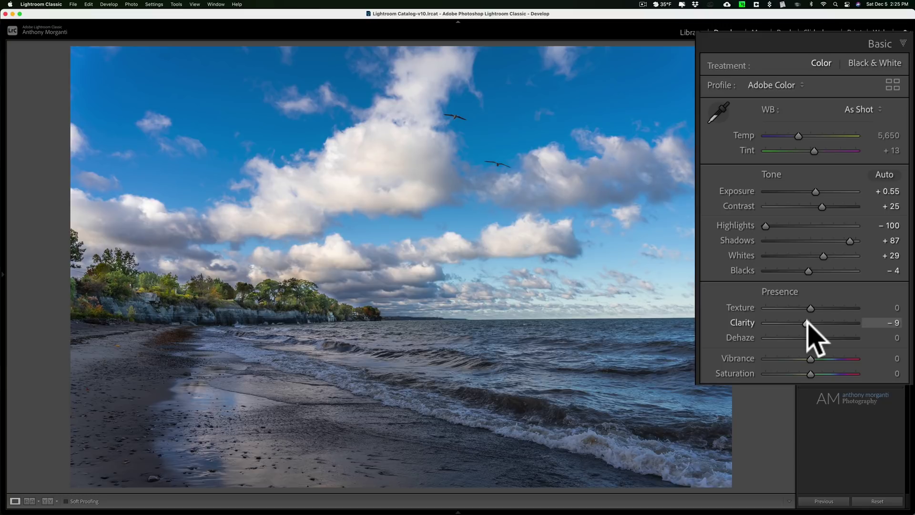
drag(807, 324, 810, 324)
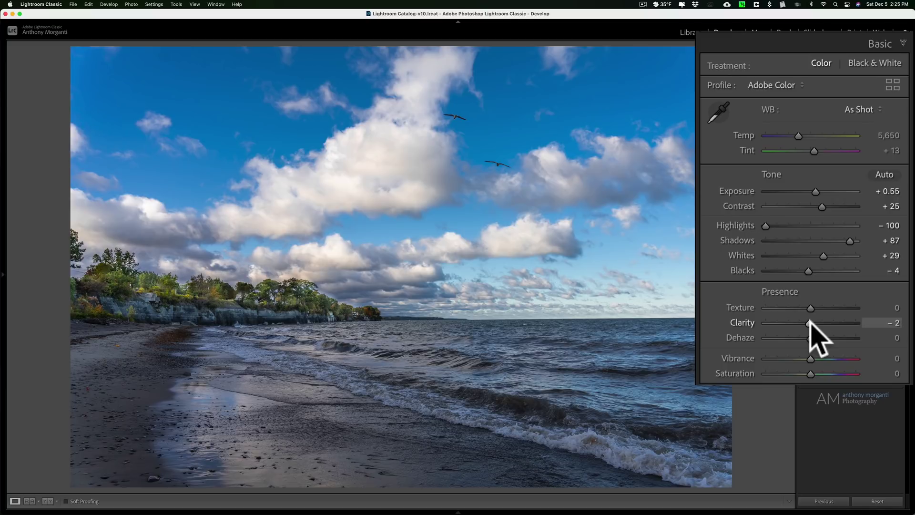
drag(810, 323, 802, 322)
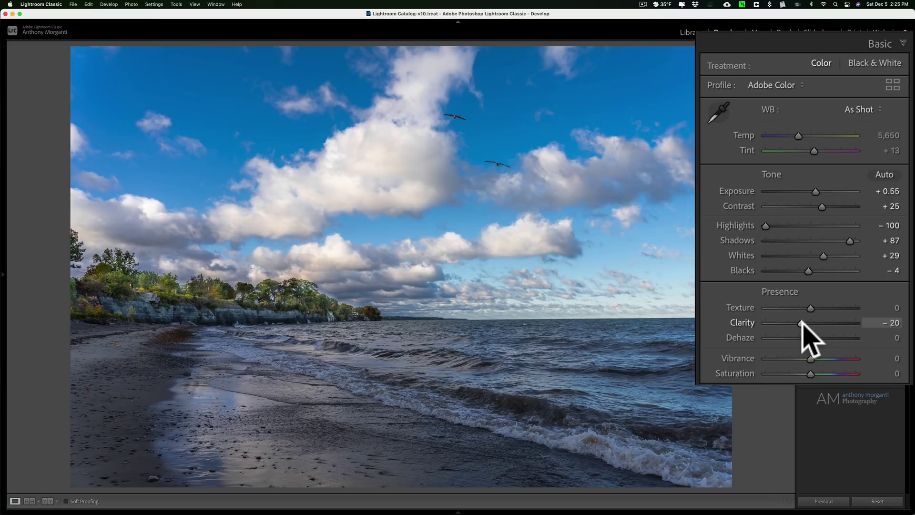
double_click(801, 323)
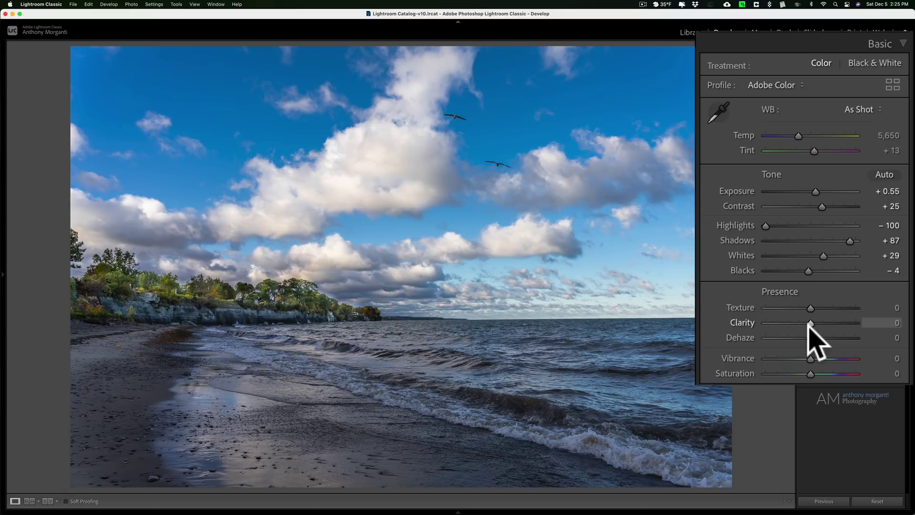
Switch to the river photo and try its Dehaze at +100, +21 and a negative value, resetting it to 0.
key(Right)
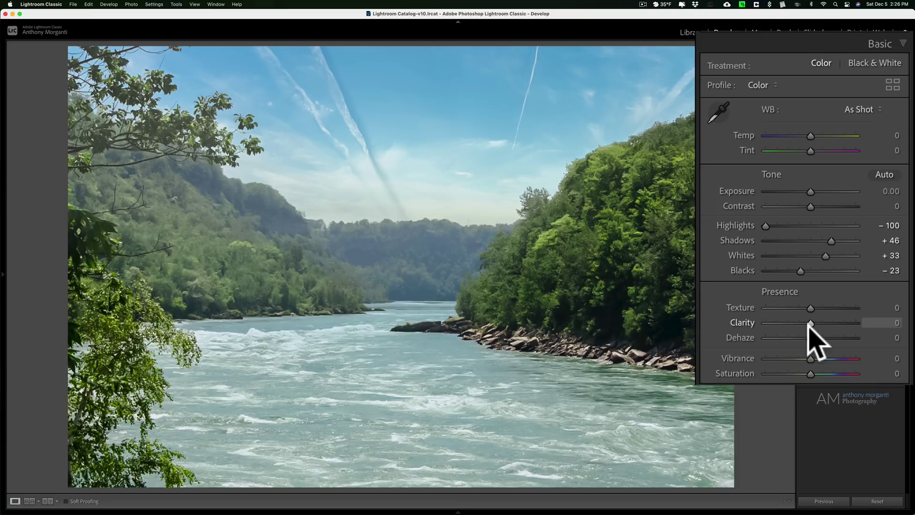
mouse_move(810, 337)
mouse_down()
mouse_move(829, 337)
mouse_move(811, 337)
mouse_up()
double_click(743, 337)
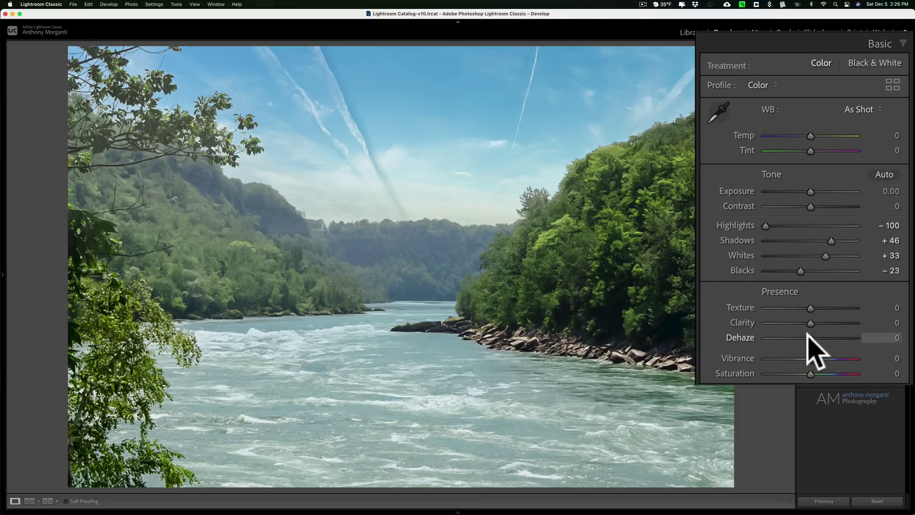
drag(808, 338, 867, 337)
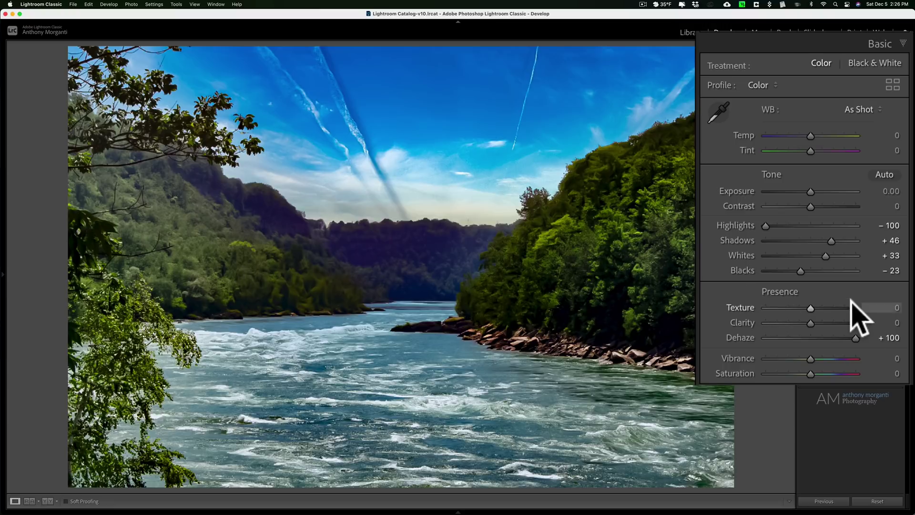
drag(855, 338, 817, 337)
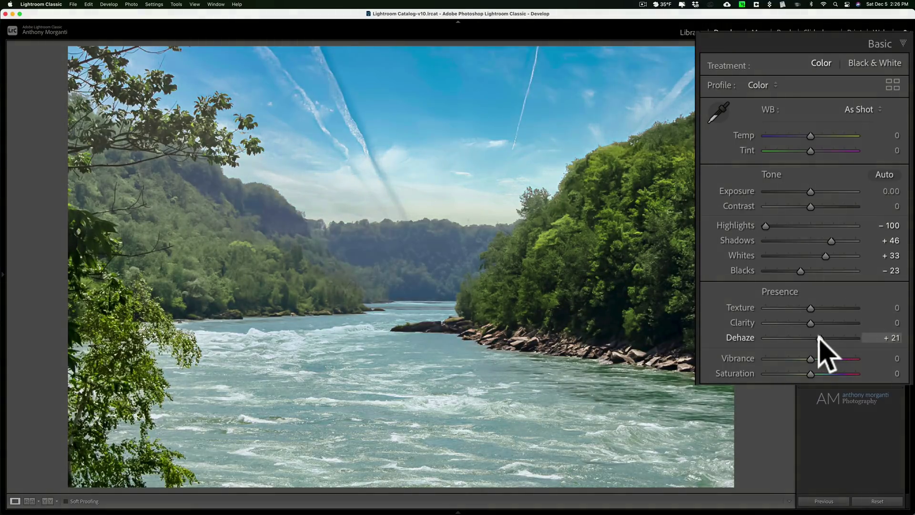
double_click(738, 337)
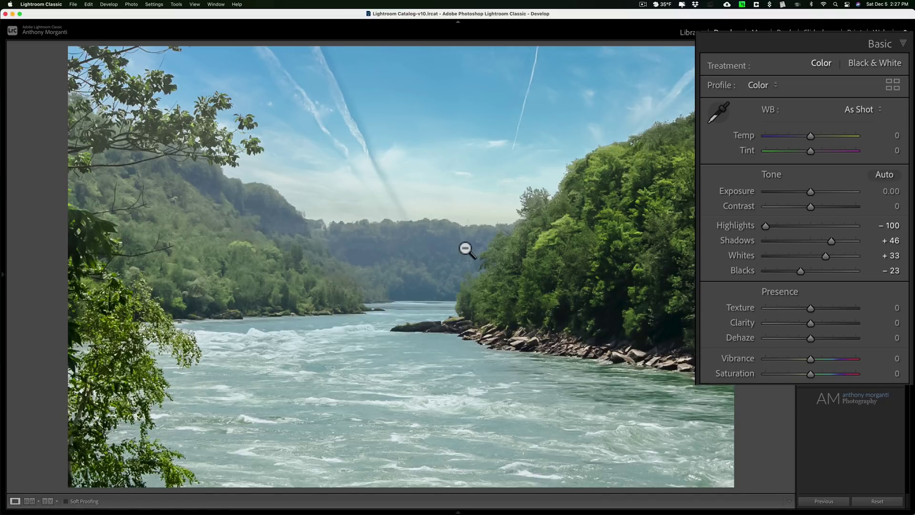
drag(811, 337, 789, 336)
double_click(745, 336)
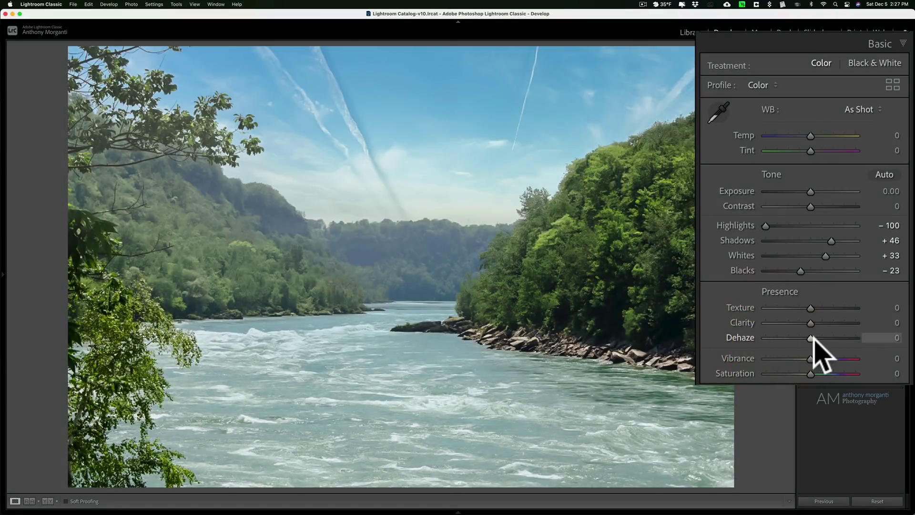
Set the river photo's overall Contrast to +55 and start a new Adjustment Brush mask with Exposure reset to 0.
drag(814, 206, 837, 207)
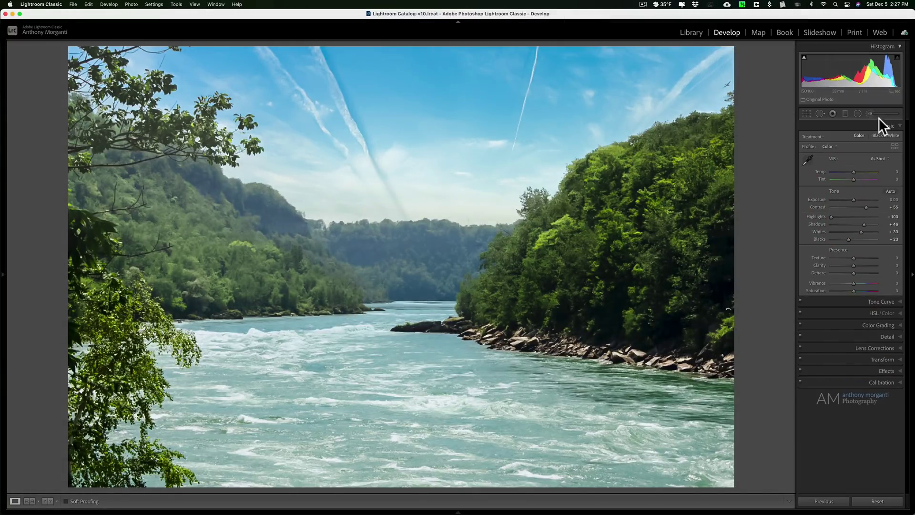
click(871, 113)
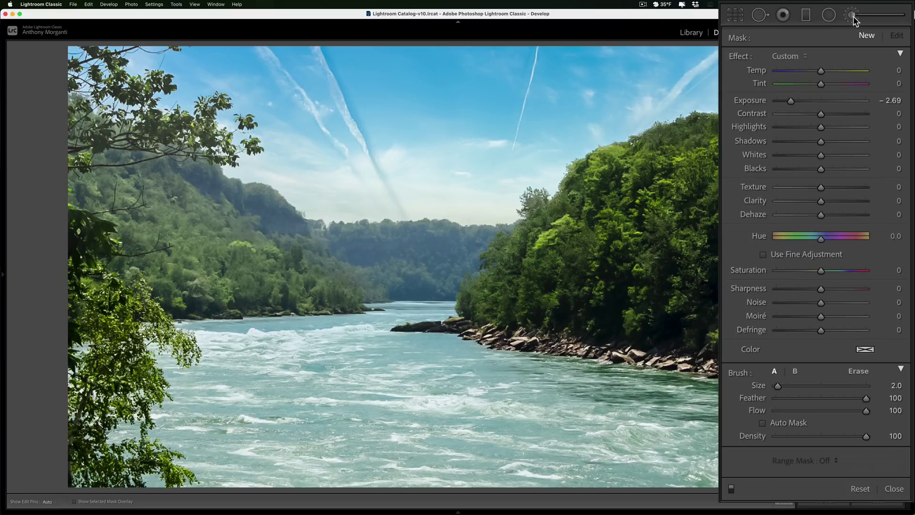
double_click(758, 101)
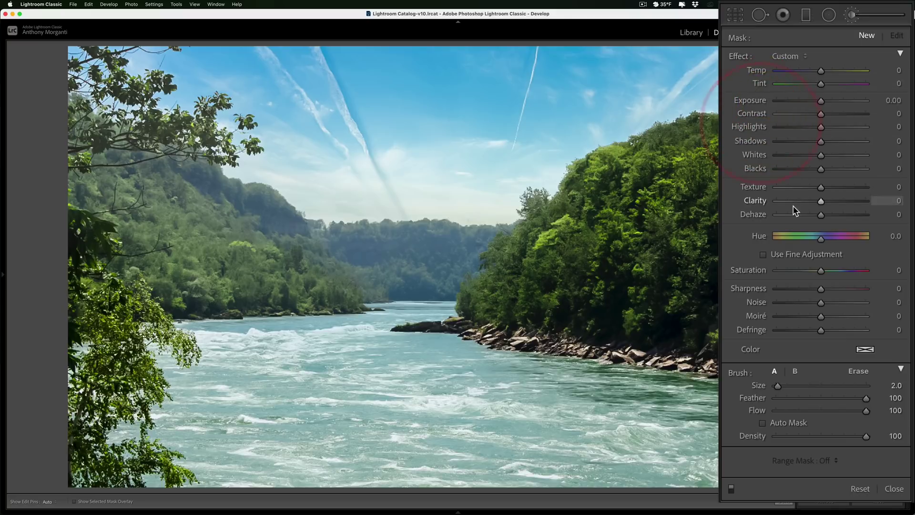
Paint a Dehaze of 41 over the hazy distant hills with brush size 5.0 and the edit pins hidden.
drag(819, 214, 861, 223)
key(h)
mouse_move(462, 246)
mouse_down()
mouse_move(396, 242)
mouse_move(418, 251)
mouse_move(357, 262)
mouse_move(348, 253)
mouse_move(374, 277)
mouse_move(384, 257)
mouse_move(393, 267)
mouse_move(279, 228)
mouse_move(287, 239)
mouse_move(209, 182)
mouse_move(234, 203)
mouse_move(273, 199)
mouse_move(333, 253)
mouse_move(408, 277)
mouse_move(401, 289)
mouse_move(452, 289)
mouse_move(502, 239)
mouse_move(423, 228)
mouse_move(450, 268)
mouse_move(445, 280)
mouse_move(386, 281)
mouse_move(306, 258)
mouse_move(368, 284)
mouse_move(283, 237)
mouse_move(315, 231)
mouse_up()
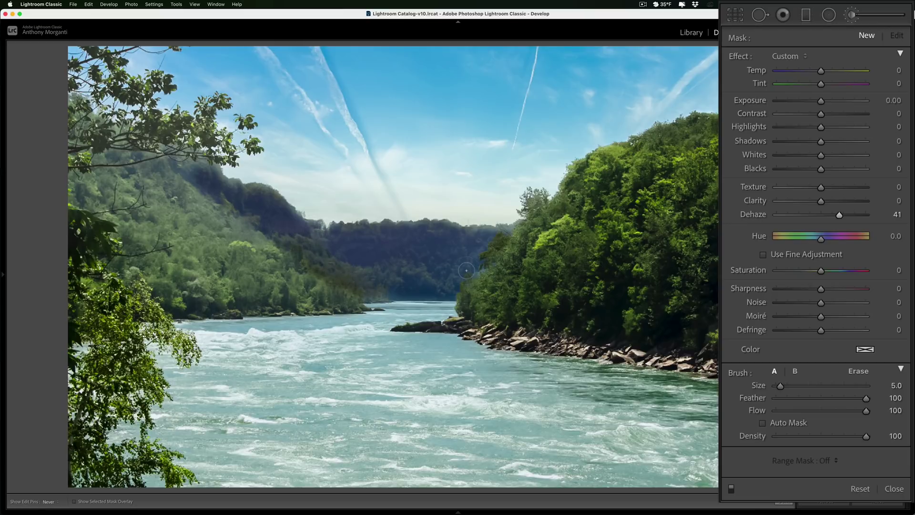
click(472, 270)
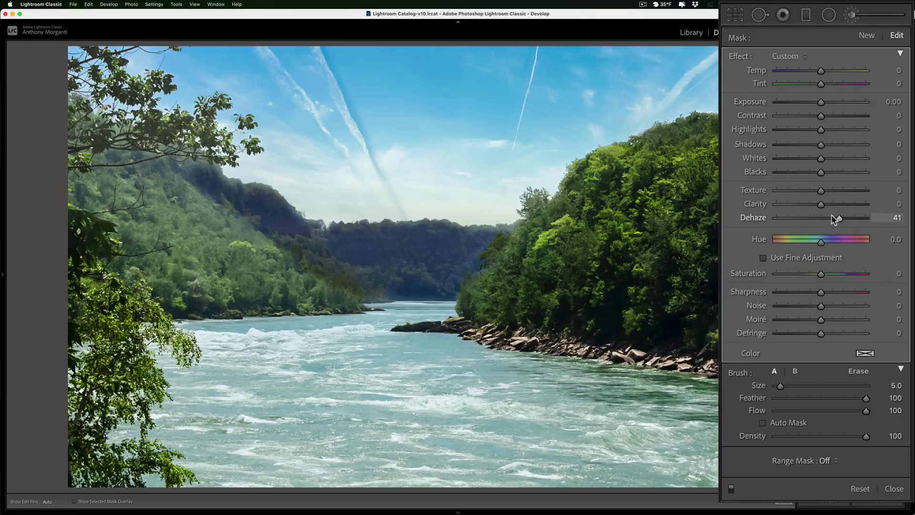
Reset the brushed hills' Dehaze to 0, set their Contrast to 100 instead, and finish the brush adjustment.
drag(836, 217, 830, 217)
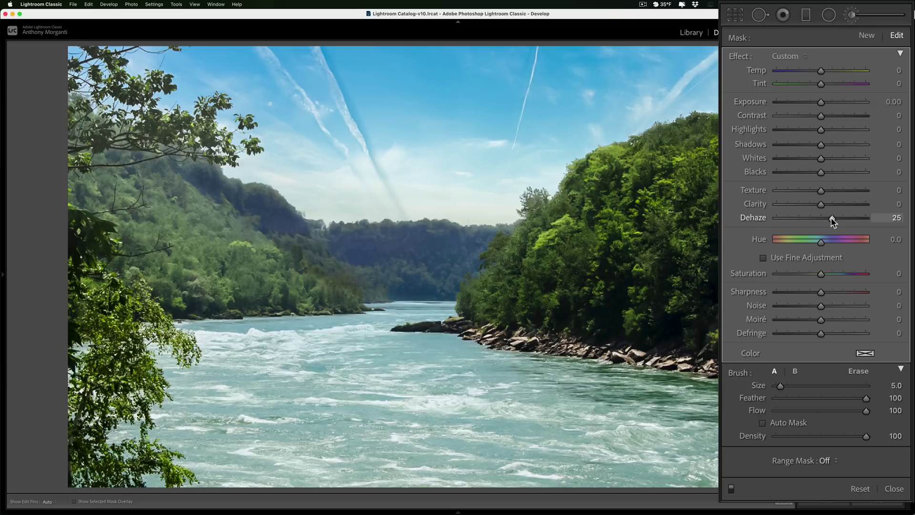
double_click(830, 217)
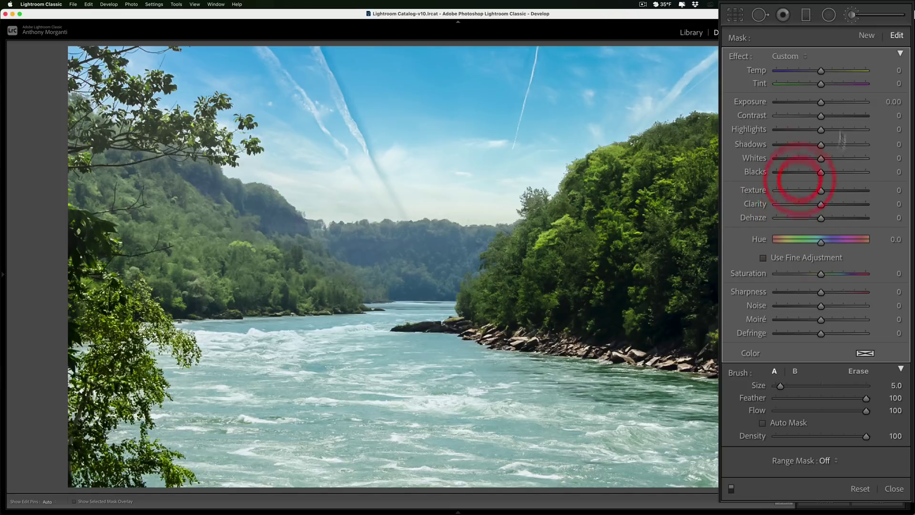
drag(822, 115, 864, 119)
click(865, 117)
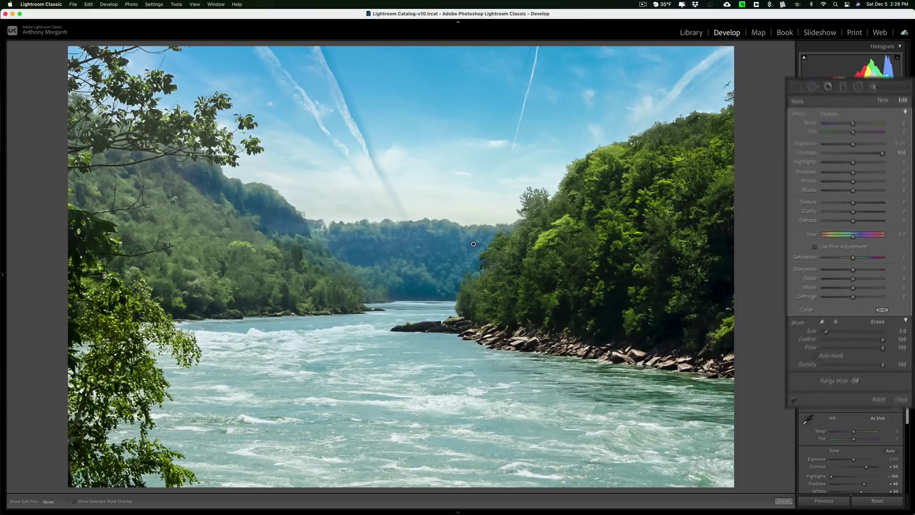
click(433, 245)
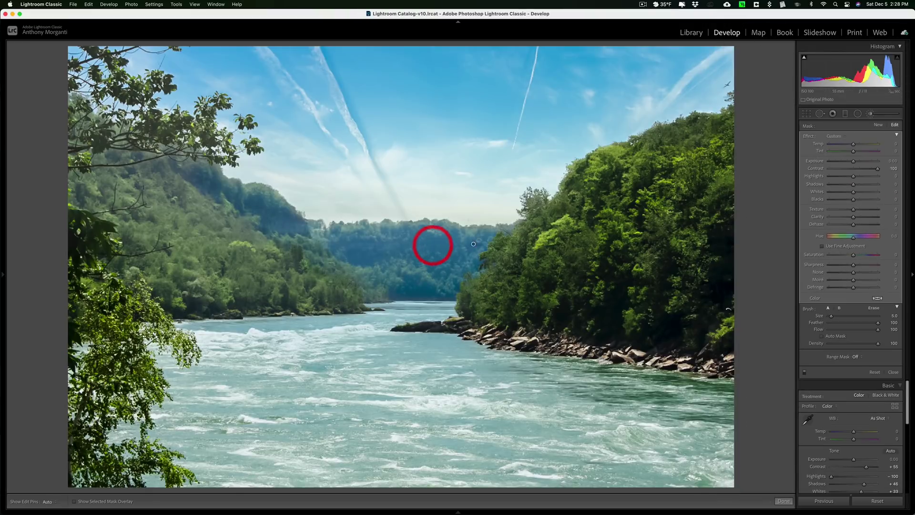
click(869, 113)
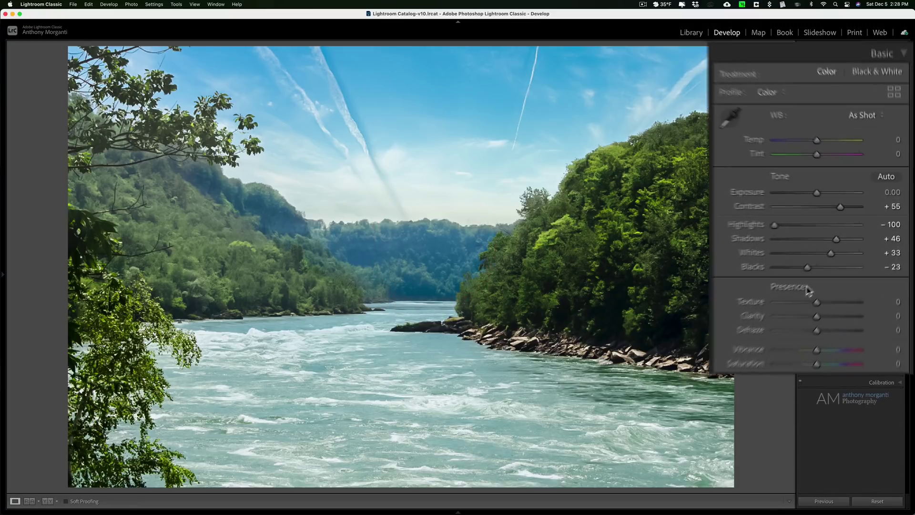
Set the river photo's overall Dehaze to +28 and keep its Clarity at 0 after a brief trial.
drag(810, 338, 824, 338)
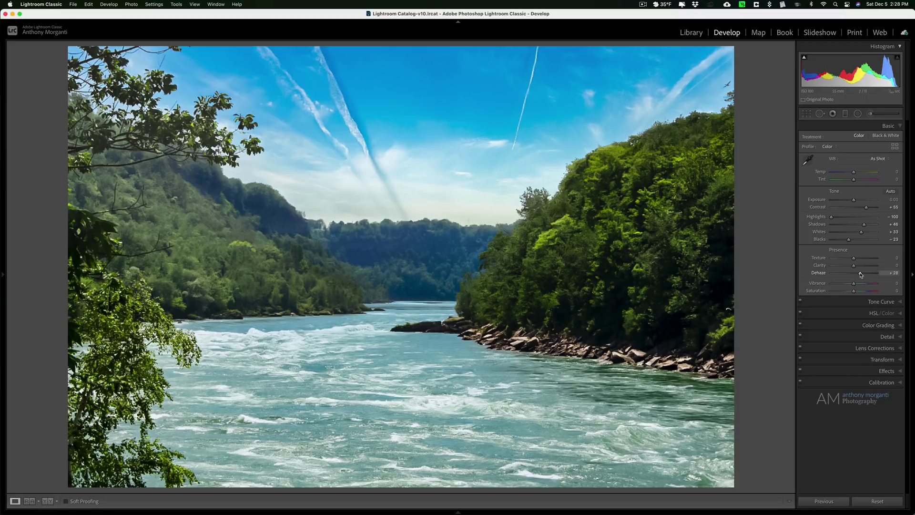
drag(853, 266, 855, 265)
double_click(819, 265)
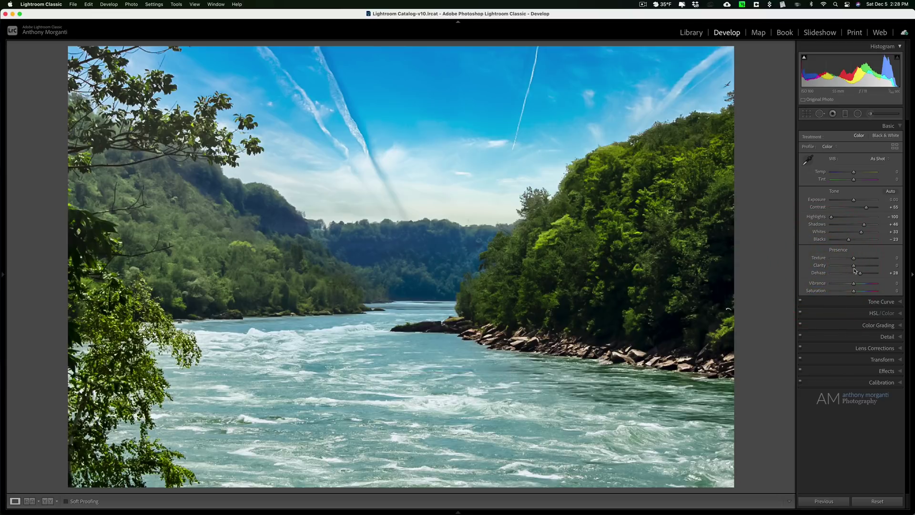